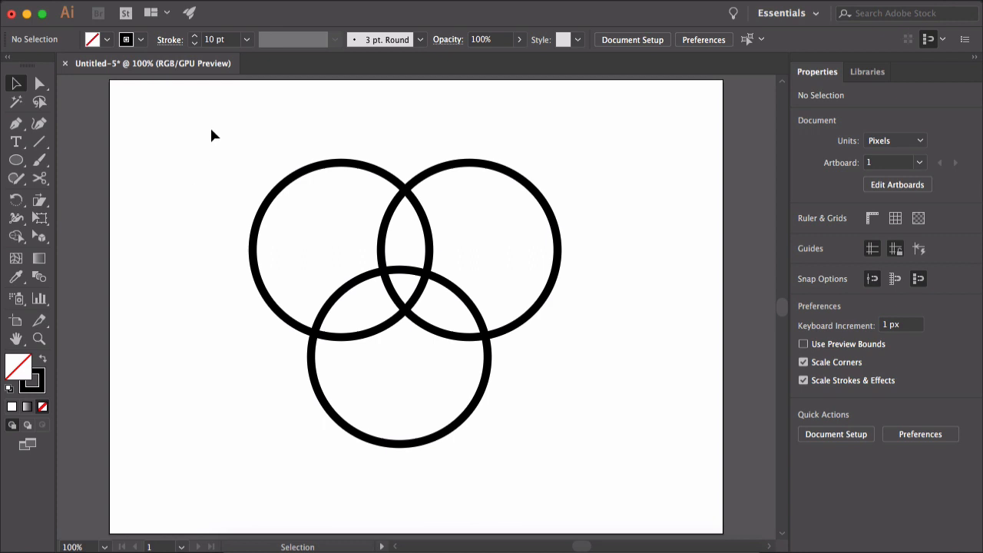
- Select all three overlapping circles and convert them into a Live Paint group with the Live Paint Bucket
{"action": "left_click_drag", "start_coordinate": [211, 136], "coordinate": [589, 466]}
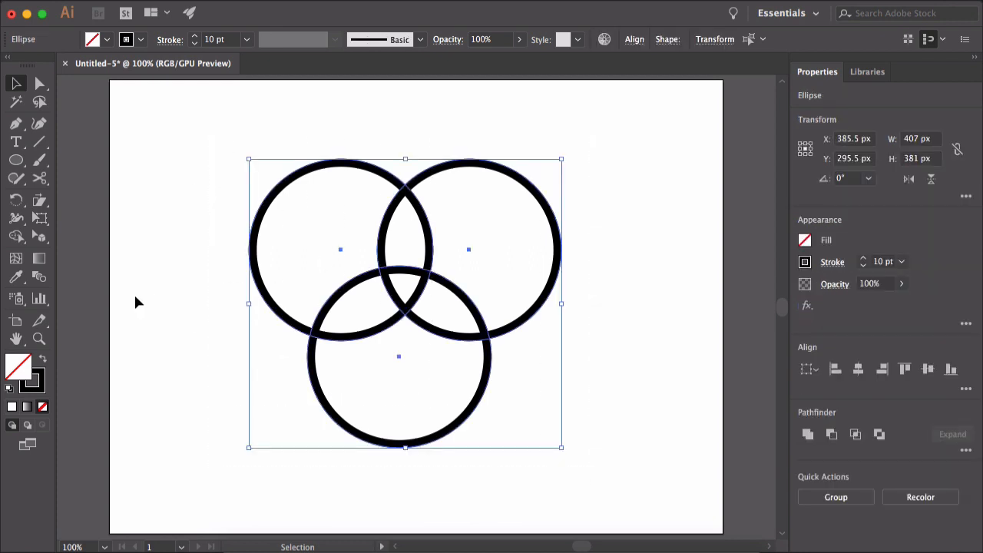
{"action": "left_click", "coordinate": [16, 237]}
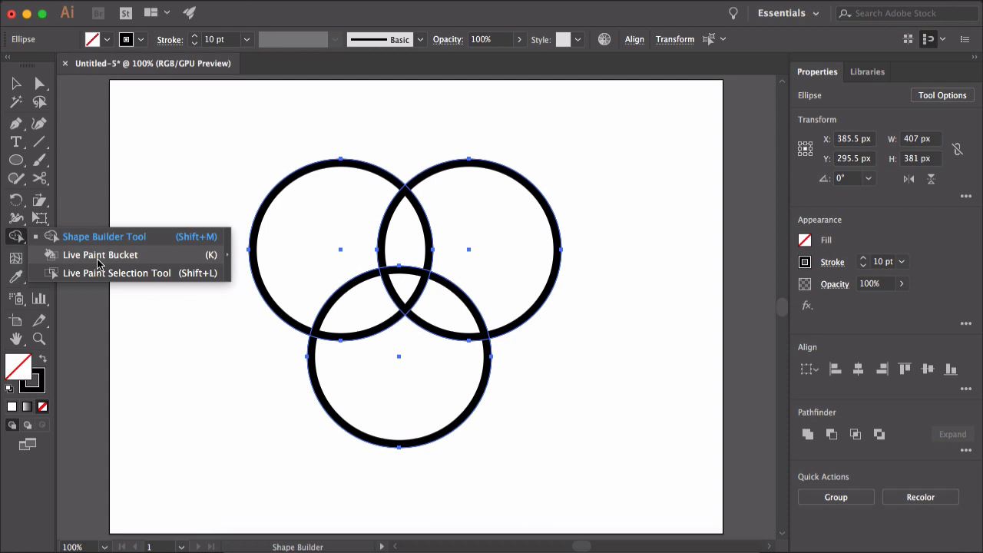
{"action": "left_click", "coordinate": [98, 255]}
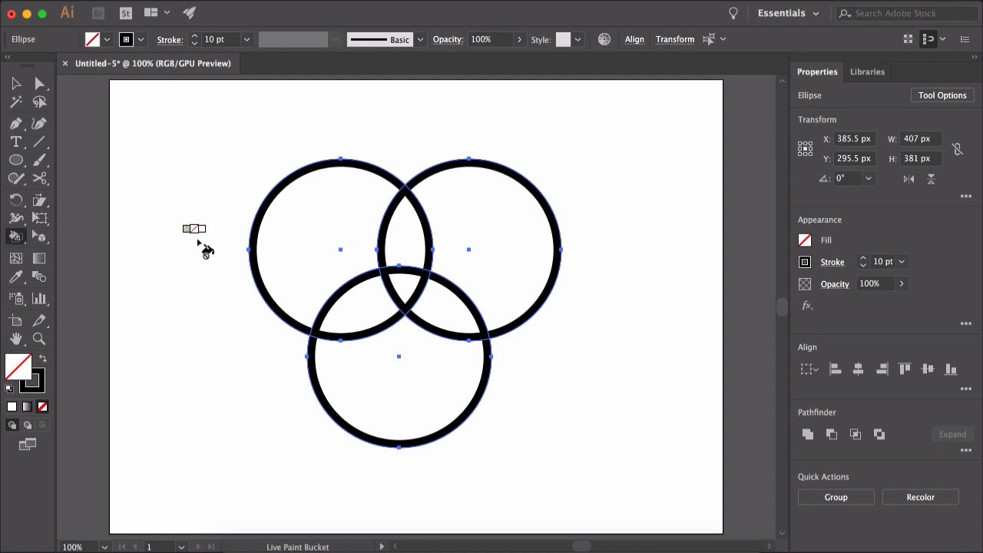
{"action": "left_click", "coordinate": [272, 214]}
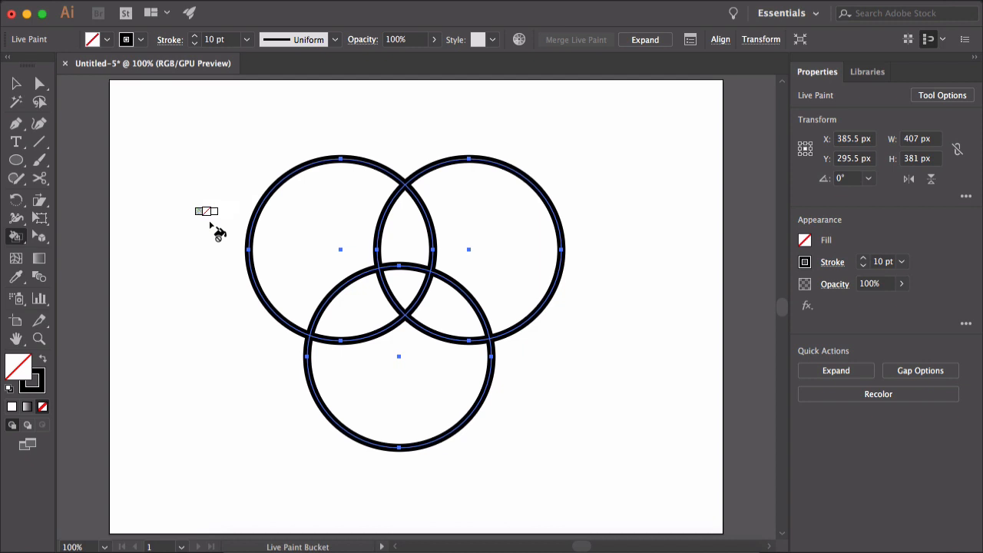
- Set the Live Paint Bucket's fill colour to the RGB Red swatch
{"action": "left_click", "coordinate": [107, 39]}
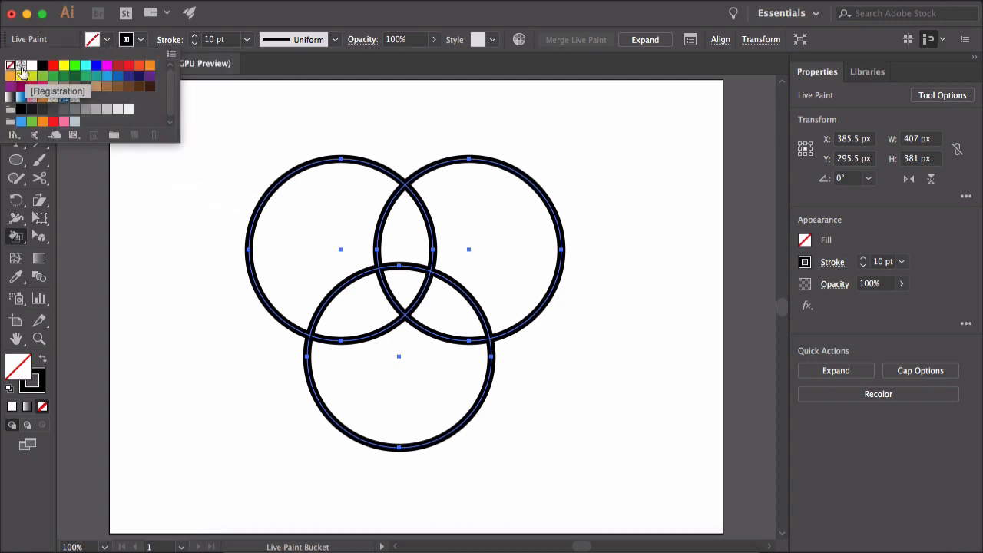
{"action": "left_click", "coordinate": [53, 66]}
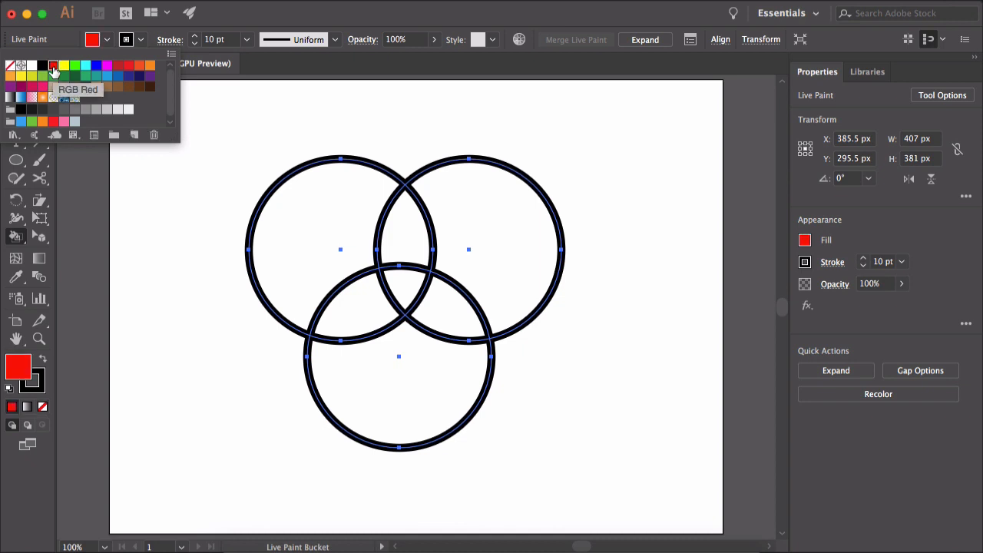
{"action": "left_click", "coordinate": [184, 215]}
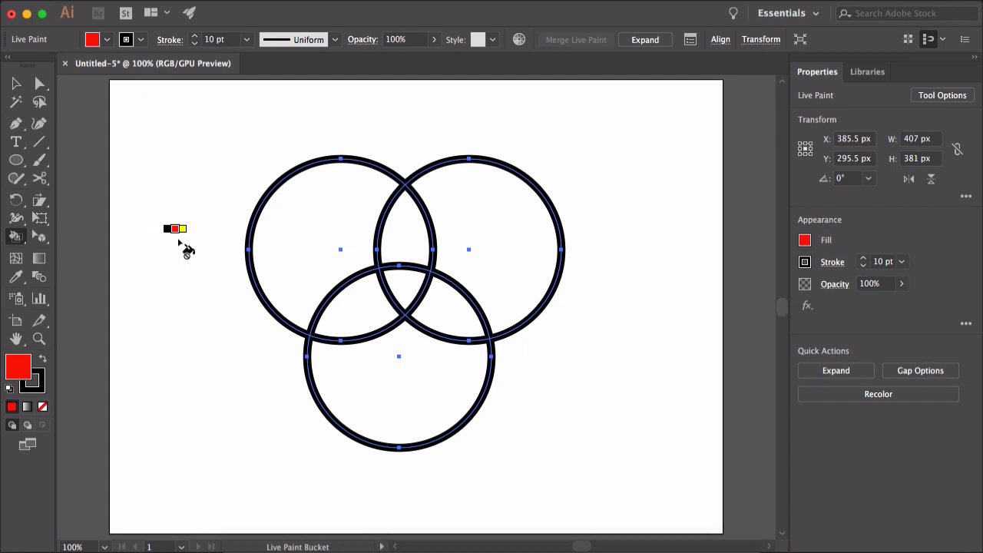
- Cycle the Live Paint Bucket's fill through the neighbouring swatches past magenta to the dark red one
{"action": "key", "text": "Right"}
{"action": "key", "text": "Right"}
{"action": "key", "text": "Right"}
{"action": "key", "text": "Right"}
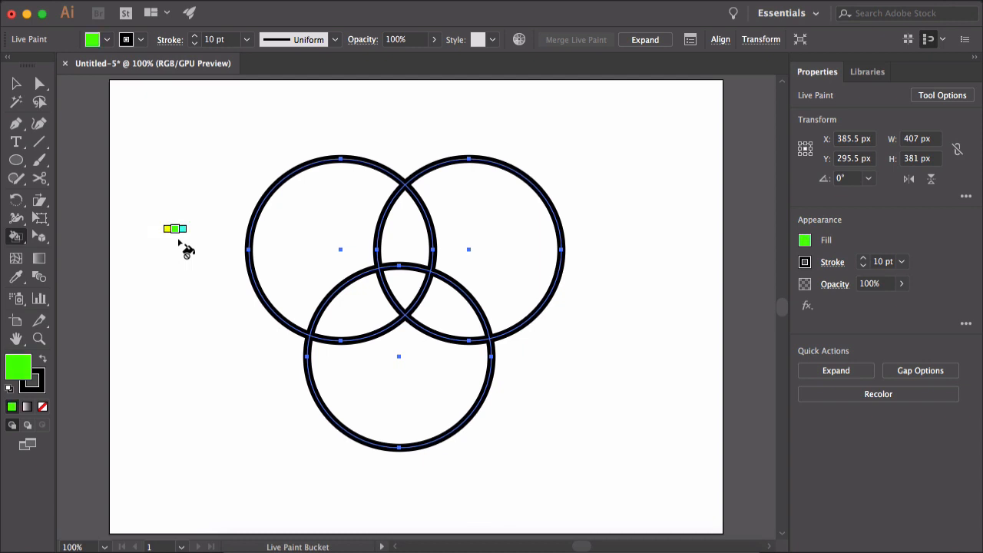
{"action": "key", "text": "Right"}
{"action": "key", "text": "Left"}
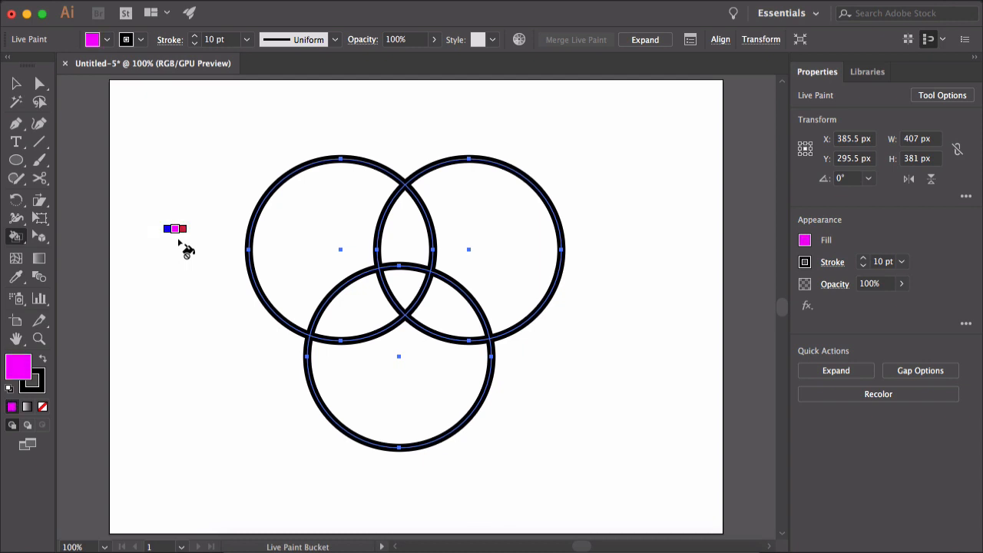
{"action": "key", "text": "Left"}
{"action": "key", "text": "Right"}
{"action": "key", "text": "Right"}
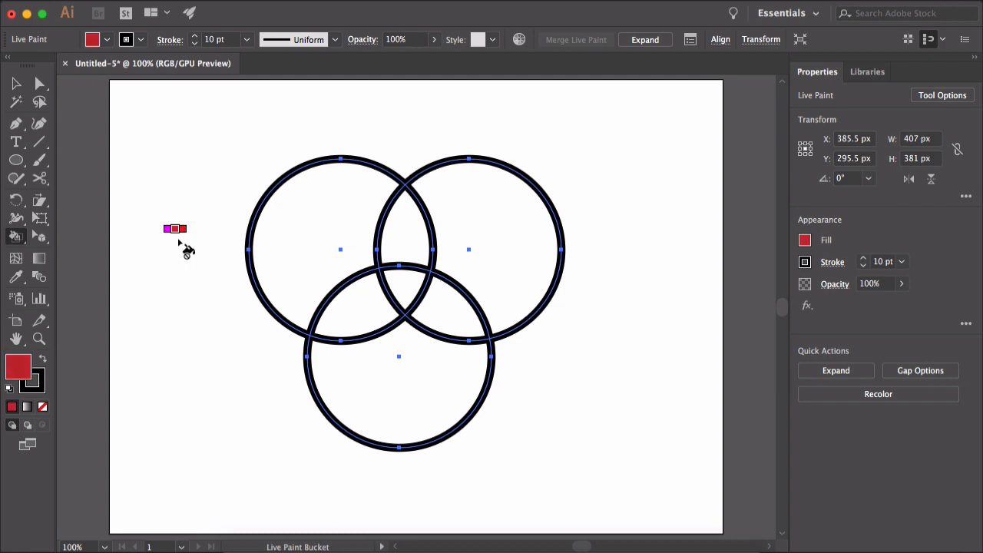
- Paint the left circle dark red, the upper overlap bright red, the right circle orange and the lower-right overlap yellow
{"action": "left_click", "coordinate": [315, 209]}
{"action": "left_click", "coordinate": [386, 209]}
{"action": "key", "text": "Right"}
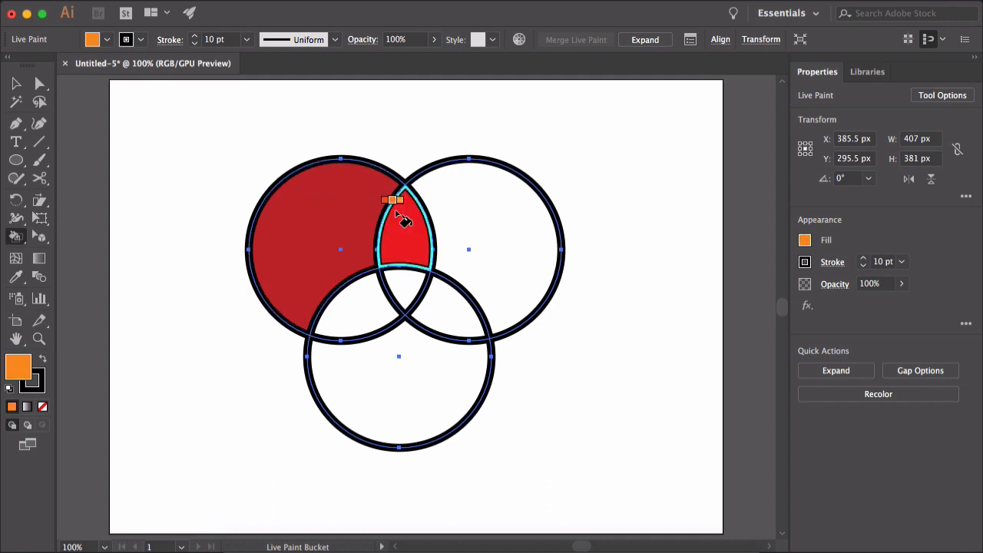
{"action": "left_click", "coordinate": [456, 207]}
{"action": "key", "text": "Right"}
{"action": "left_click", "coordinate": [438, 318]}
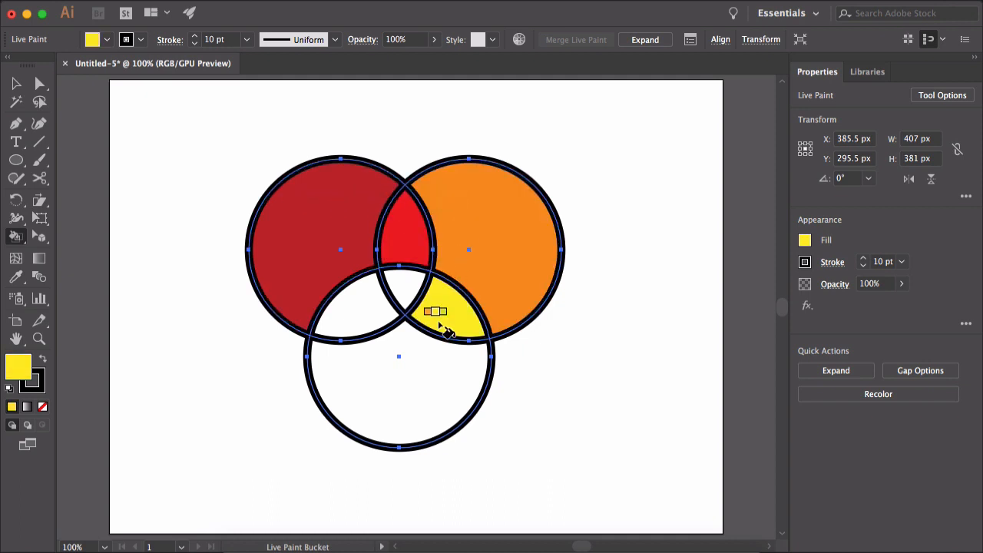
- Paint the central overlap light green, the lower-left overlap dark green and the bottom circle blue
{"action": "key", "text": "Right"}
{"action": "left_click", "coordinate": [394, 281]}
{"action": "key", "text": "Right"}
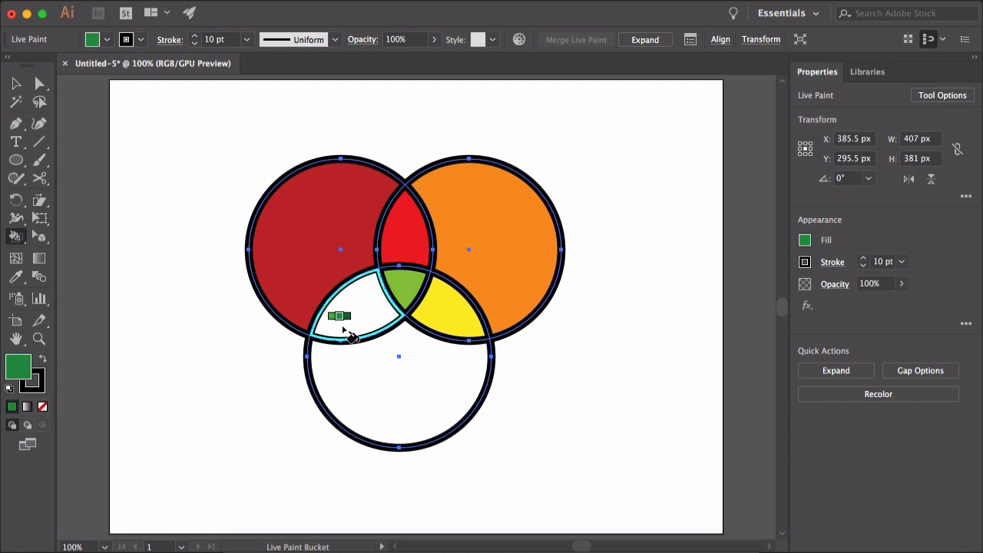
{"action": "left_click", "coordinate": [346, 316]}
{"action": "key", "text": "Right"}
{"action": "key", "text": "Right"}
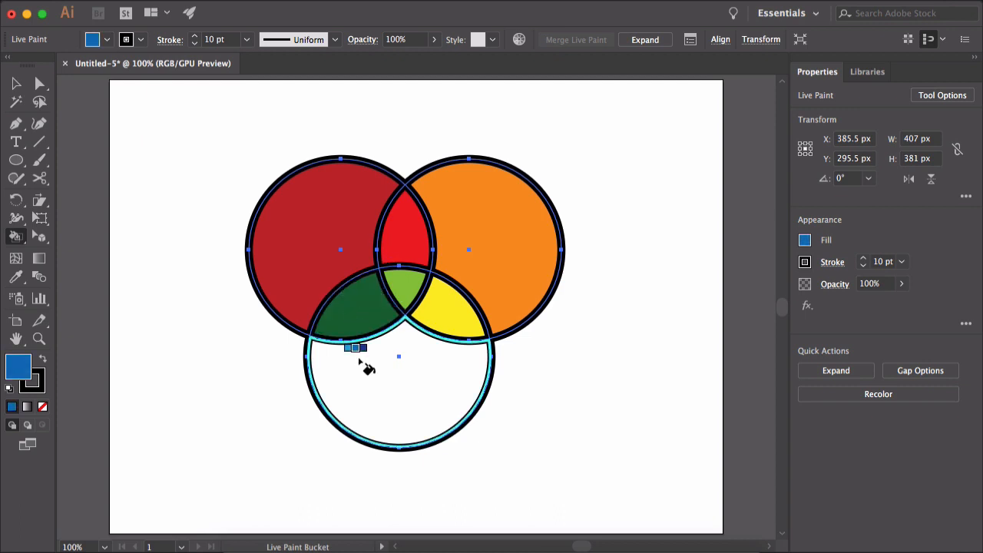
{"action": "left_click", "coordinate": [357, 365]}
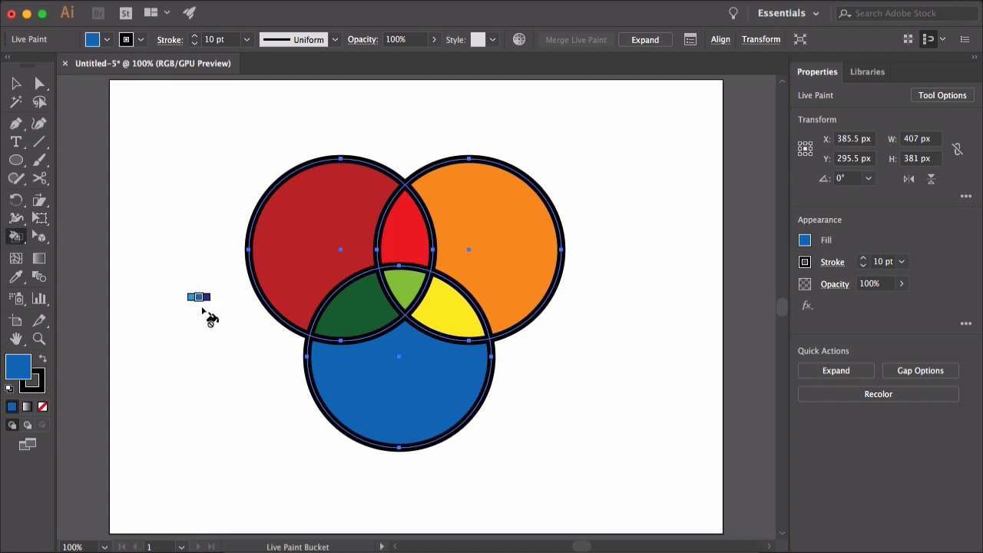
- Paint the outer strokes red on the left circle, yellow on the right circle and green on the bottom circle
{"action": "key", "text": "shift"}
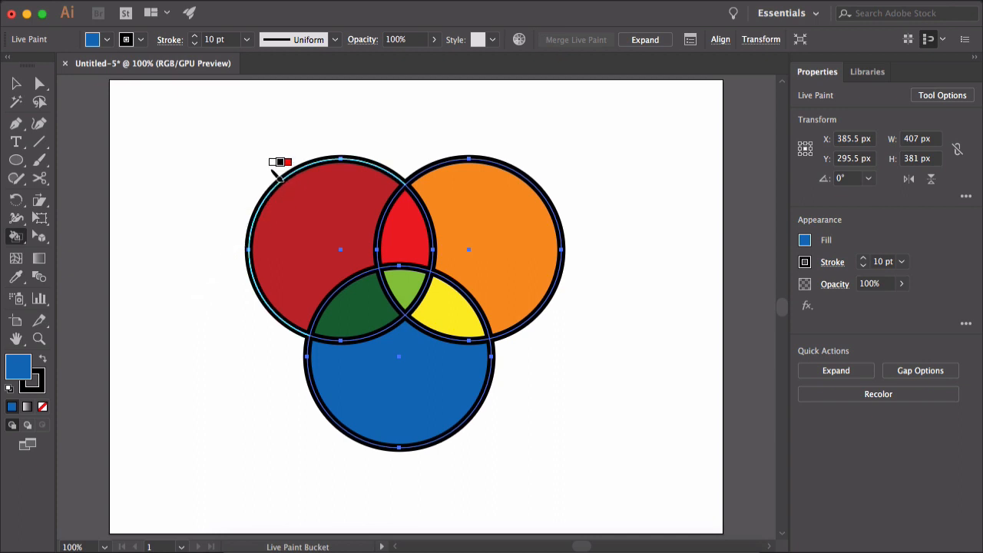
{"action": "key", "text": "Right"}
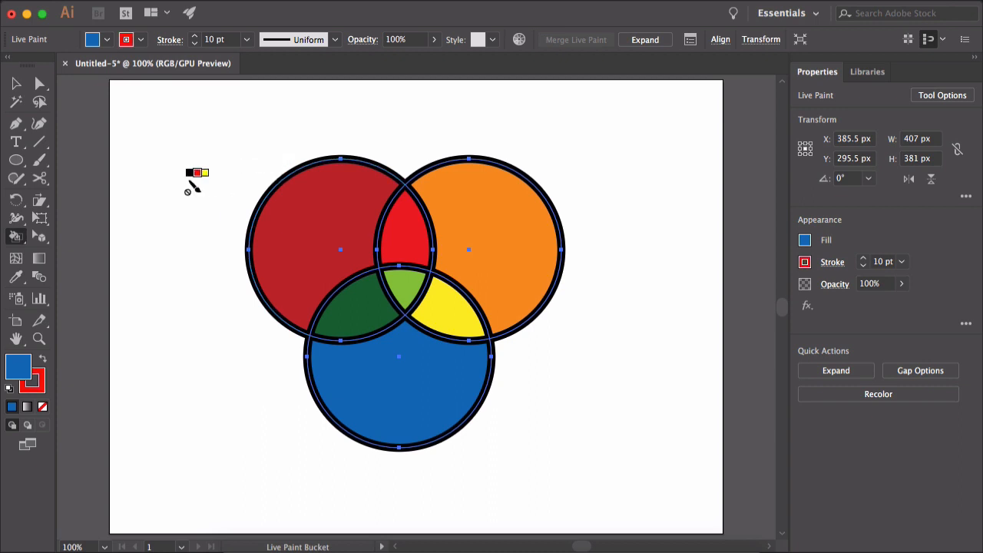
{"action": "left_click", "coordinate": [273, 182]}
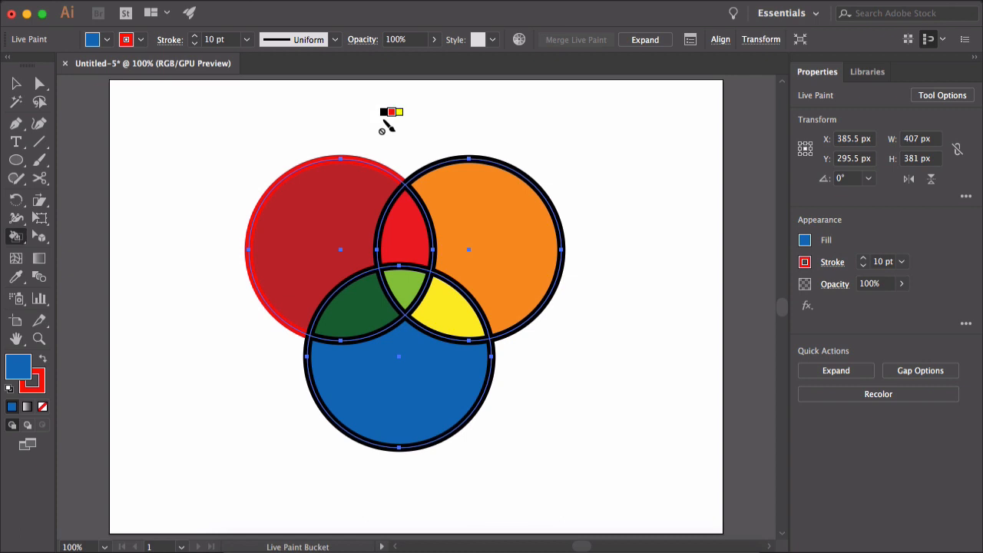
{"action": "key", "text": "Right"}
{"action": "left_click", "coordinate": [421, 162]}
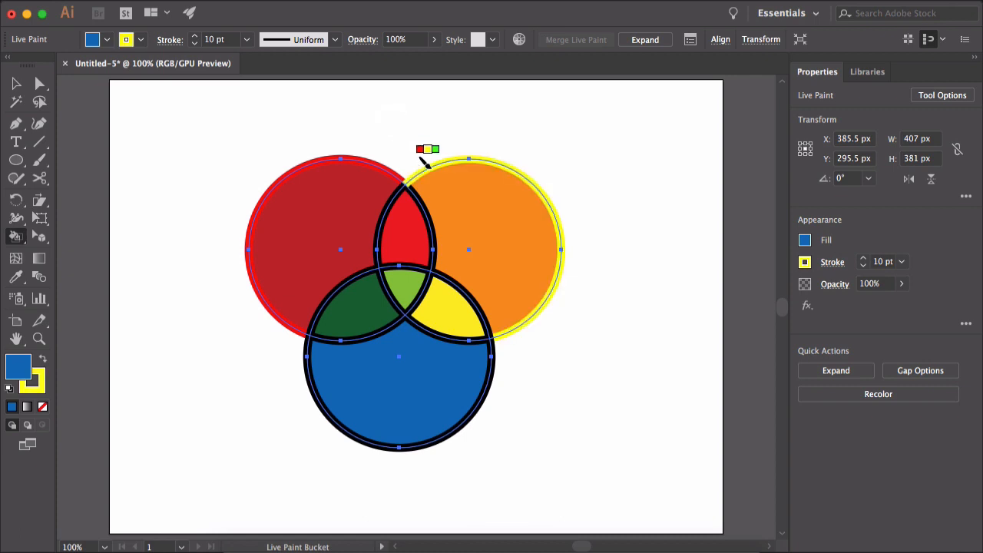
{"action": "key", "text": "Right"}
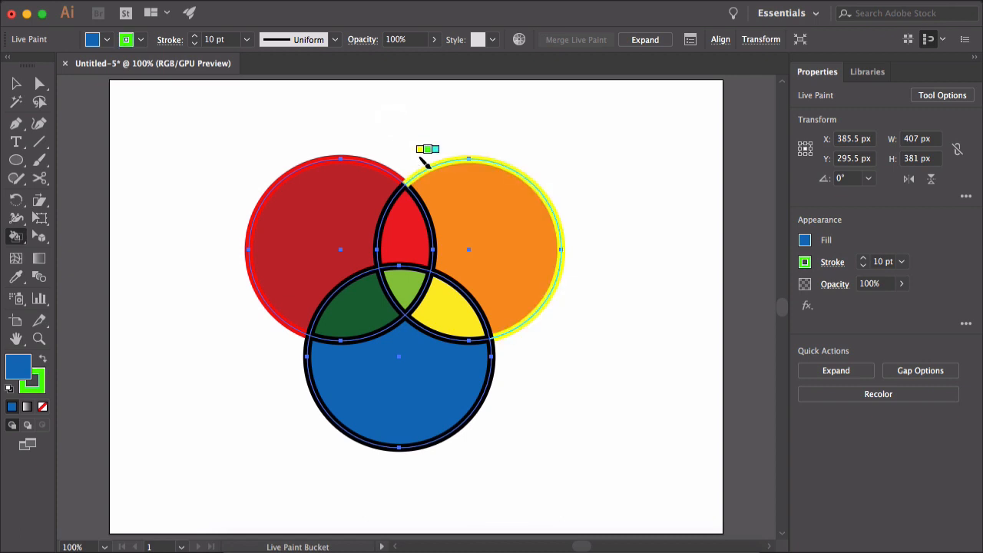
{"action": "left_click", "coordinate": [481, 390]}
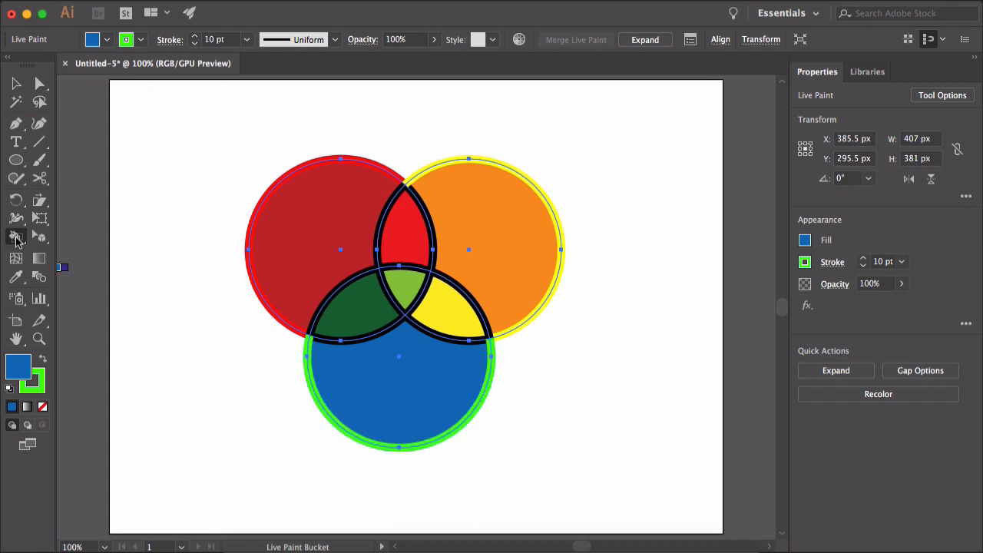
- Enable Paint Strokes in the Live Paint Bucket options and paint the right circle's outer stroke cyan
{"action": "double_click", "coordinate": [16, 237]}
{"action": "left_click", "coordinate": [388, 236]}
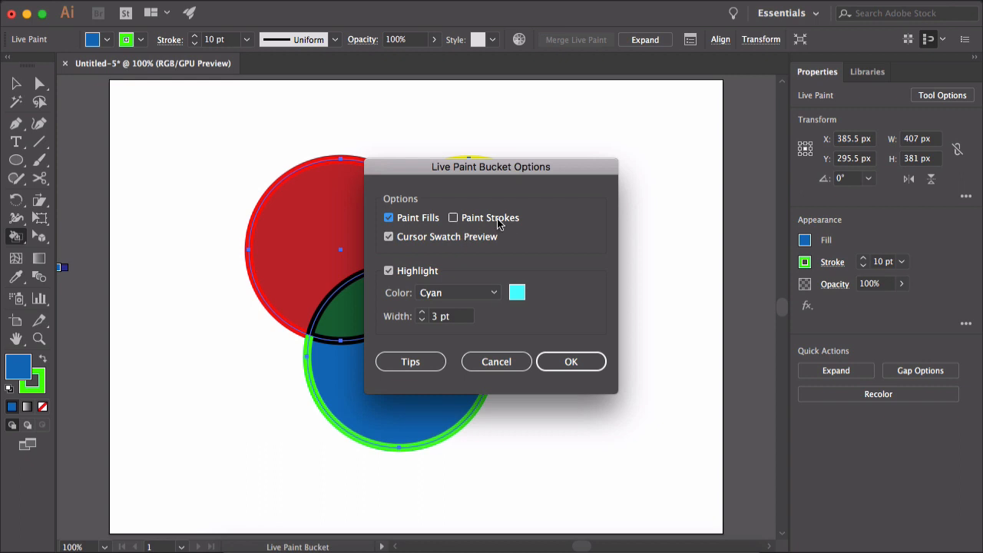
{"action": "left_click", "coordinate": [454, 219]}
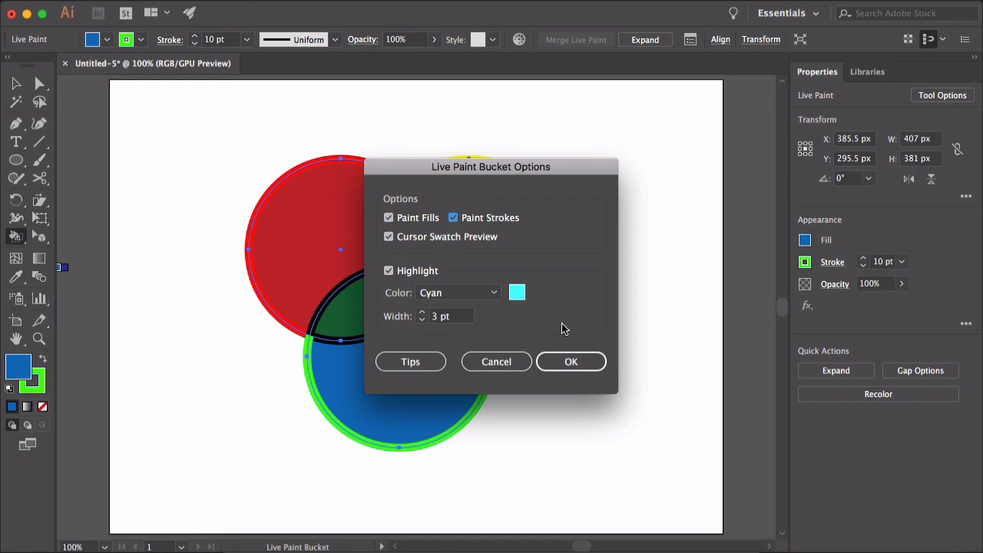
{"action": "left_click", "coordinate": [571, 364]}
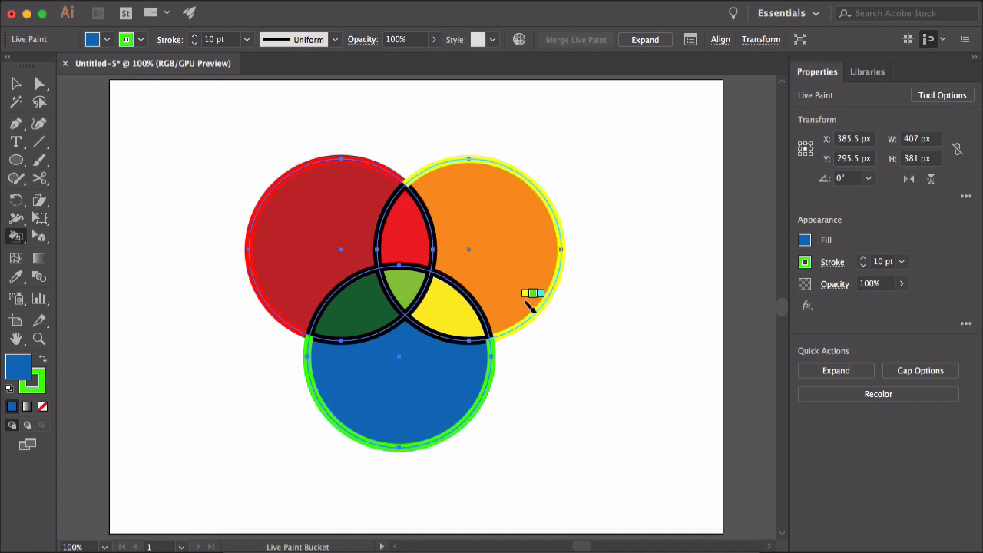
{"action": "key", "text": "Right"}
{"action": "left_click", "coordinate": [529, 305]}
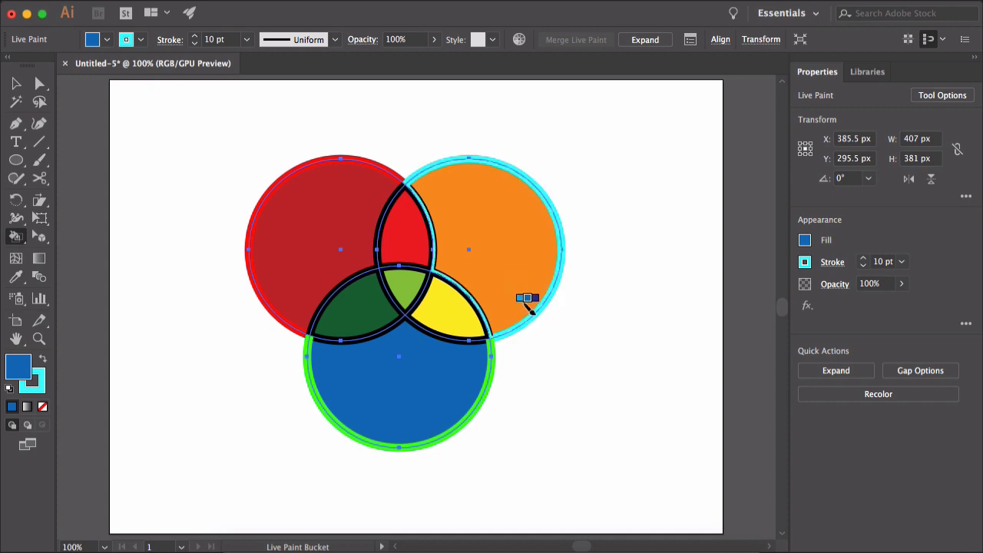
- Turn off Cursor Swatch Preview in the Live Paint Bucket options and switch it back on
{"action": "double_click", "coordinate": [18, 235]}
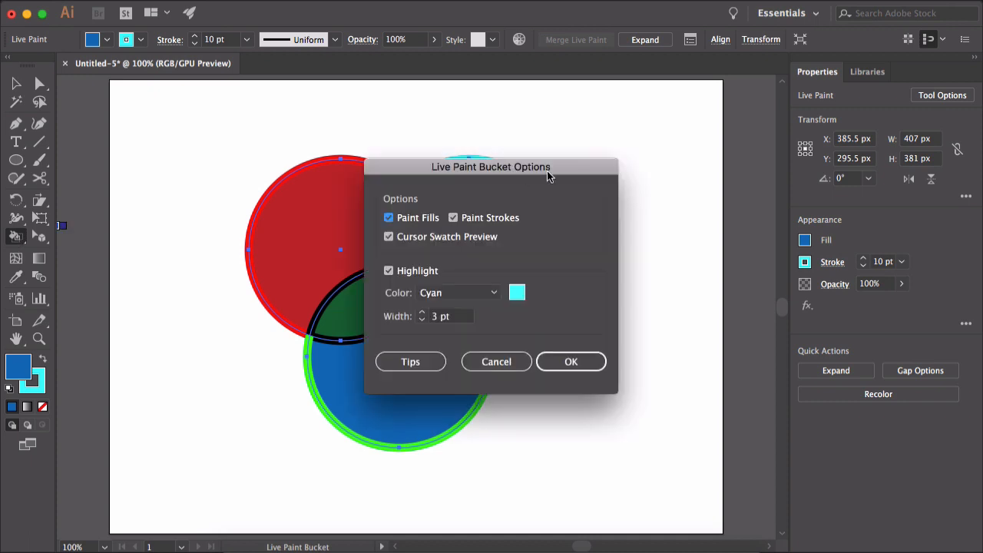
{"action": "left_click", "coordinate": [454, 218]}
{"action": "left_click", "coordinate": [588, 360]}
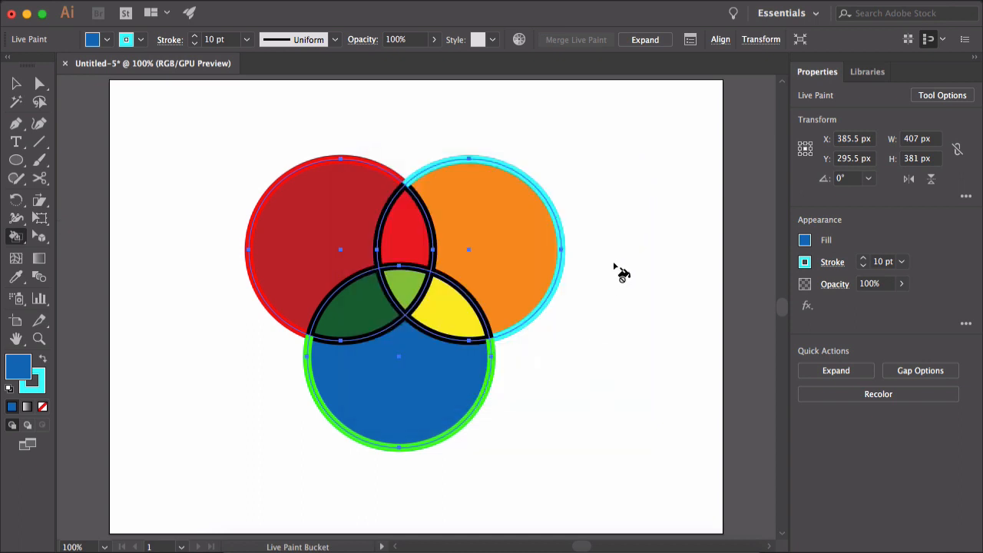
{"action": "double_click", "coordinate": [17, 239]}
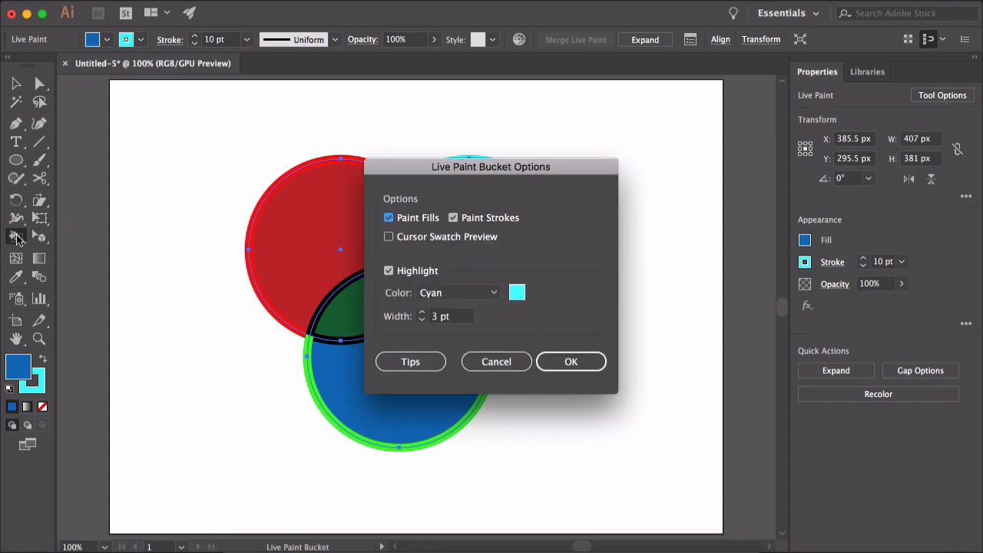
{"action": "left_click", "coordinate": [408, 240]}
{"action": "left_click", "coordinate": [572, 361]}
- Set the Live Paint Bucket's highlight colour to Magenta
{"action": "left_click", "coordinate": [496, 297]}
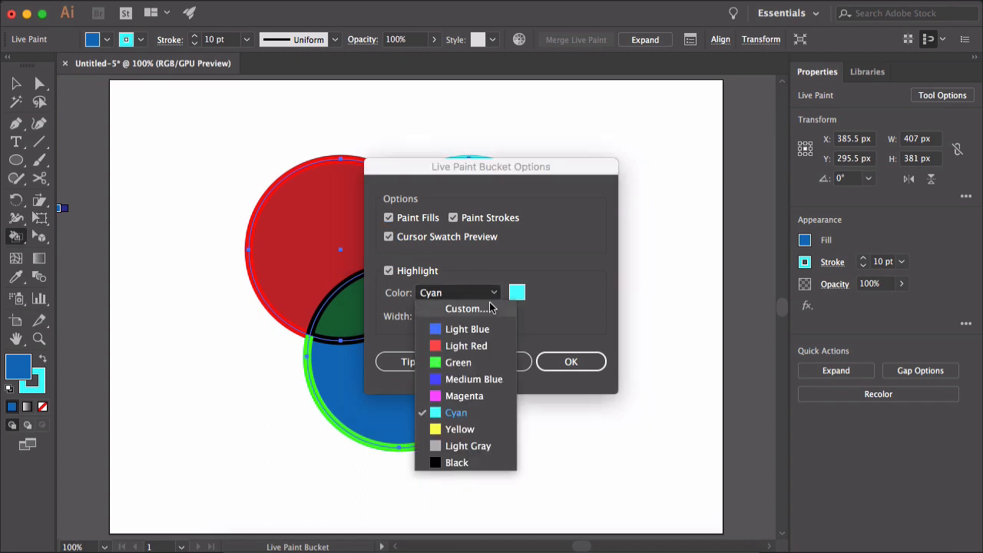
{"action": "left_click", "coordinate": [461, 396]}
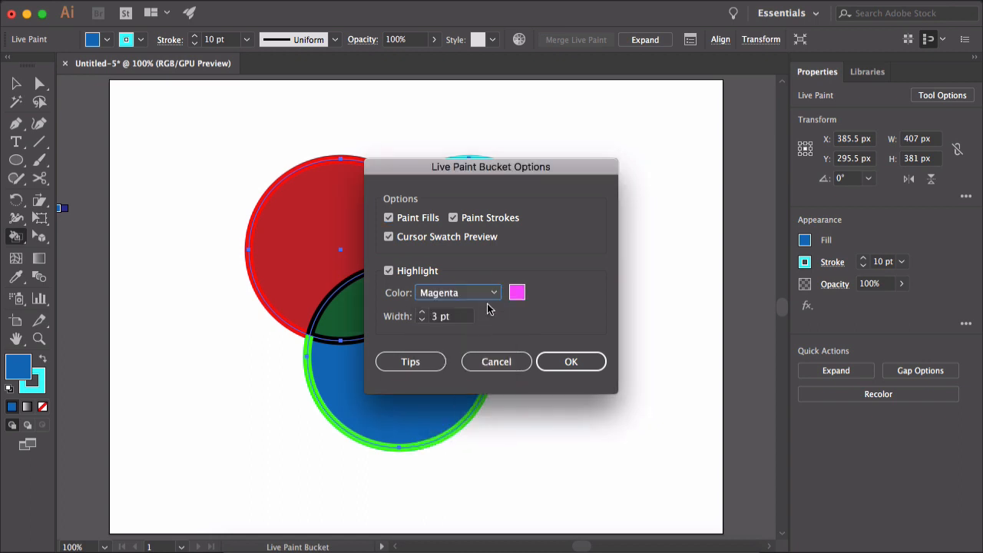
{"action": "left_click", "coordinate": [571, 361]}
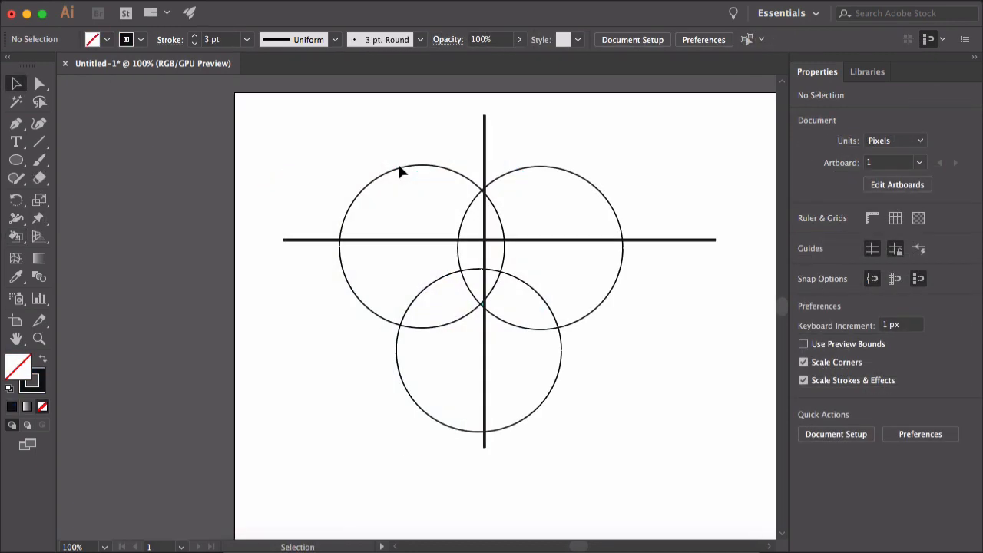
- Make the circles and crossing lines a Live Paint group and select the horizontal line's leftmost segment with the Live Paint Selection Tool
{"action": "left_click_drag", "start_coordinate": [274, 115], "coordinate": [553, 334]}
{"action": "key", "text": "super+alt+x"}
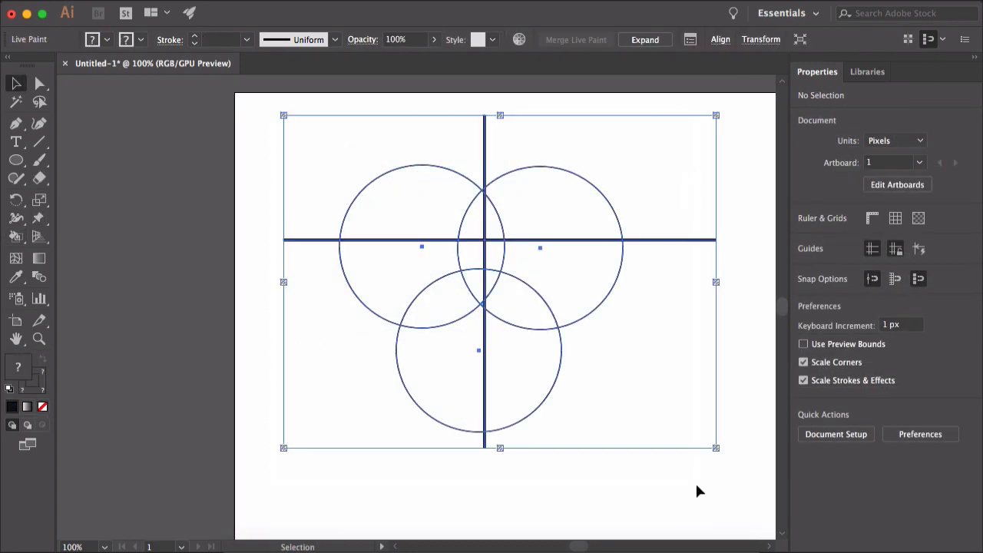
{"action": "left_click", "coordinate": [15, 238]}
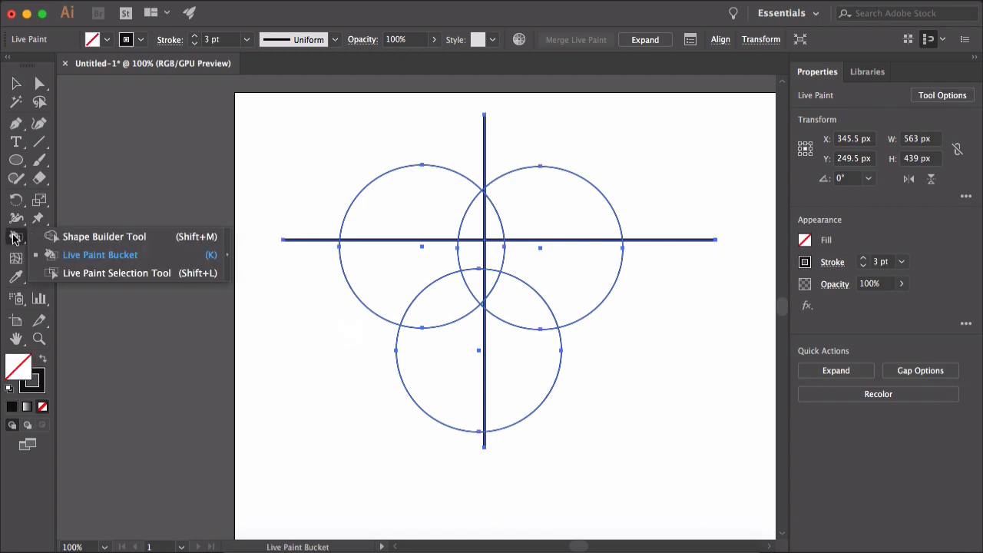
{"action": "left_click", "coordinate": [123, 277]}
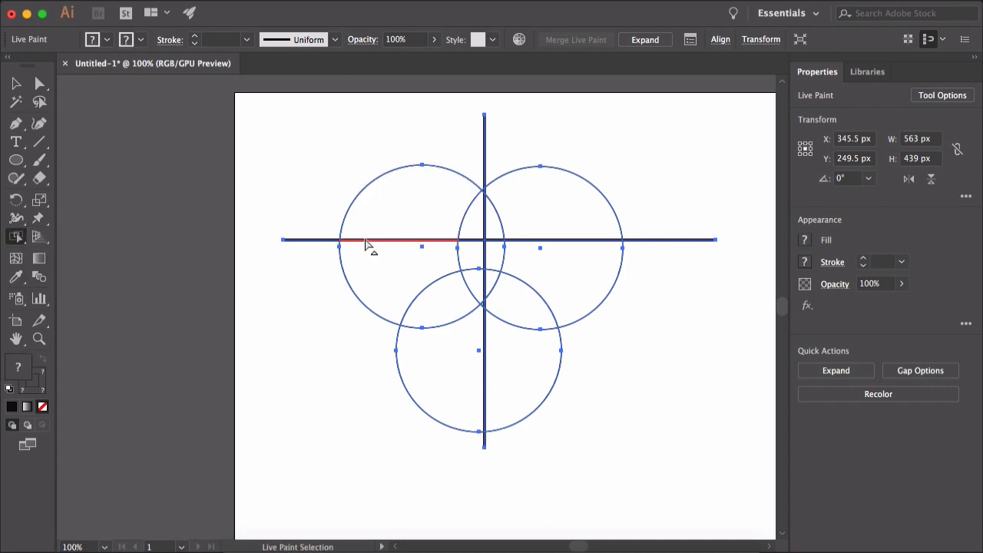
{"action": "left_click", "coordinate": [314, 241]}
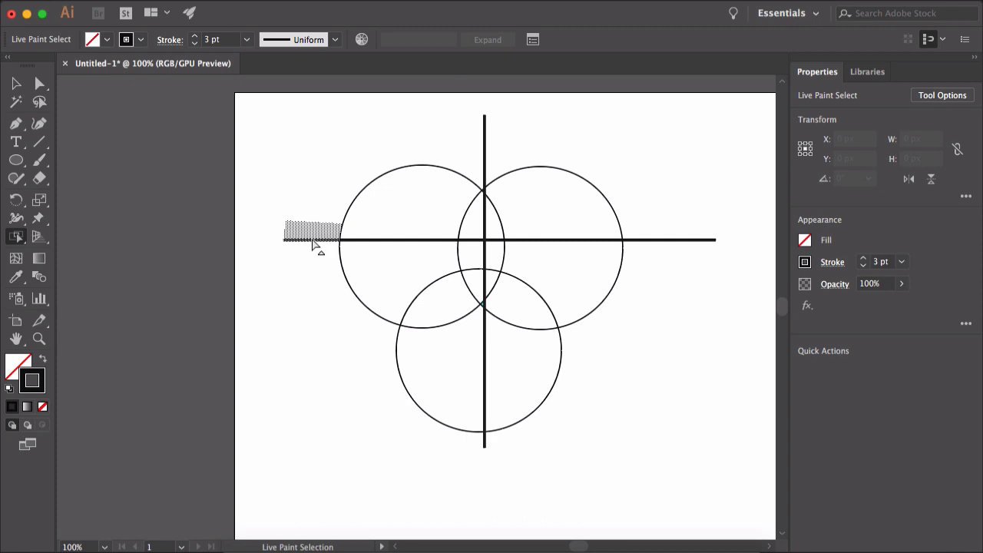
- Delete the horizontal line's selected outer left segment and set the vertical line's topmost segment to a 9 pt stroke
{"action": "key", "text": "Delete"}
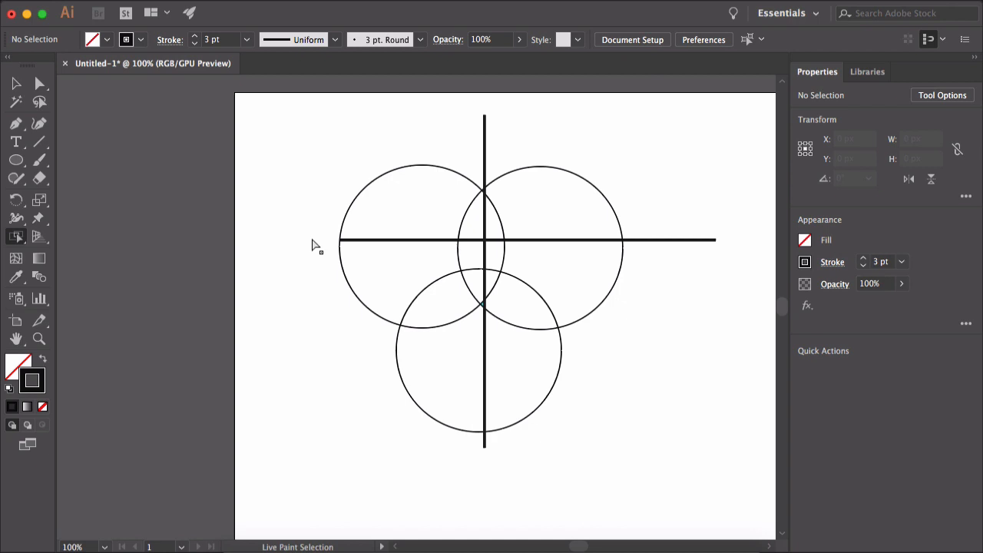
{"action": "left_click", "coordinate": [486, 150]}
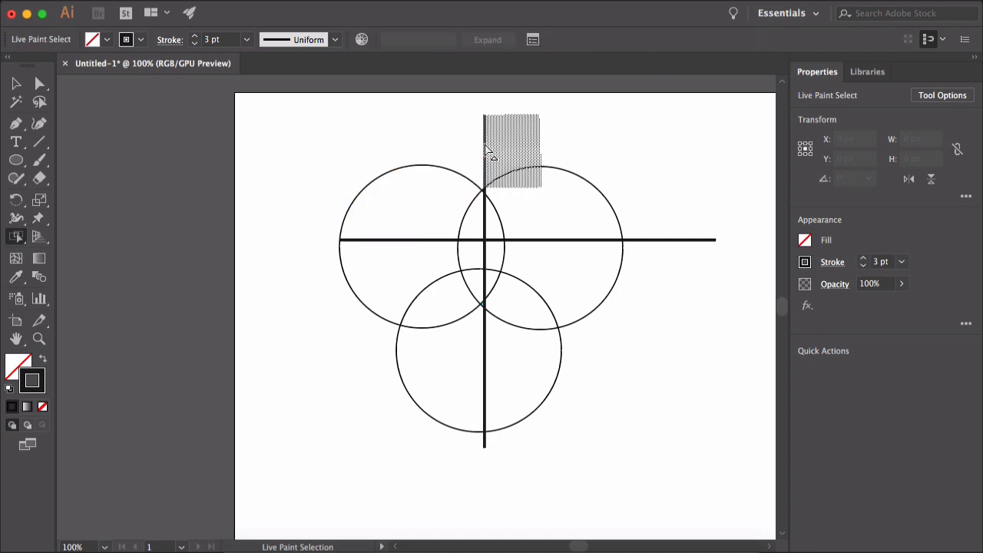
{"action": "left_click", "coordinate": [247, 40]}
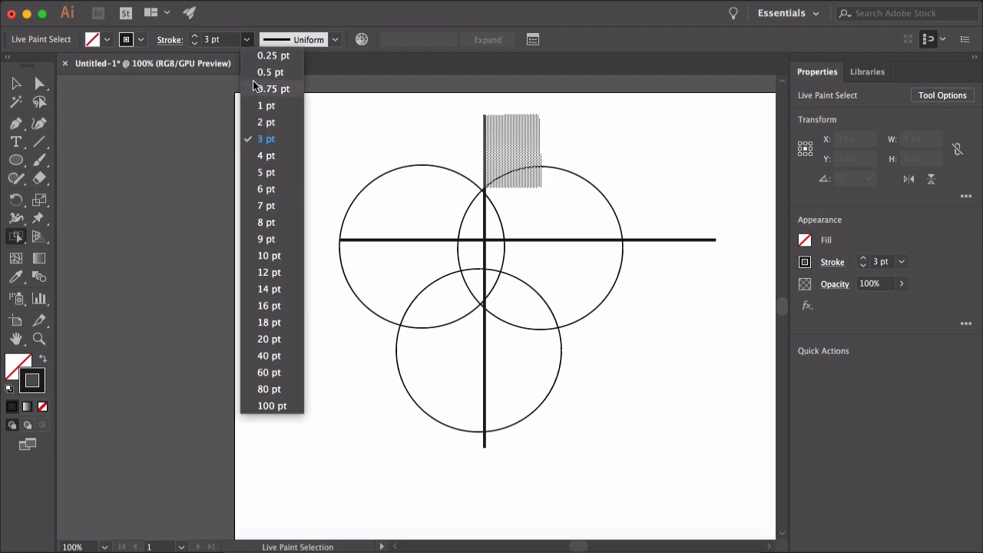
{"action": "left_click", "coordinate": [266, 239]}
{"action": "left_click", "coordinate": [552, 162]}
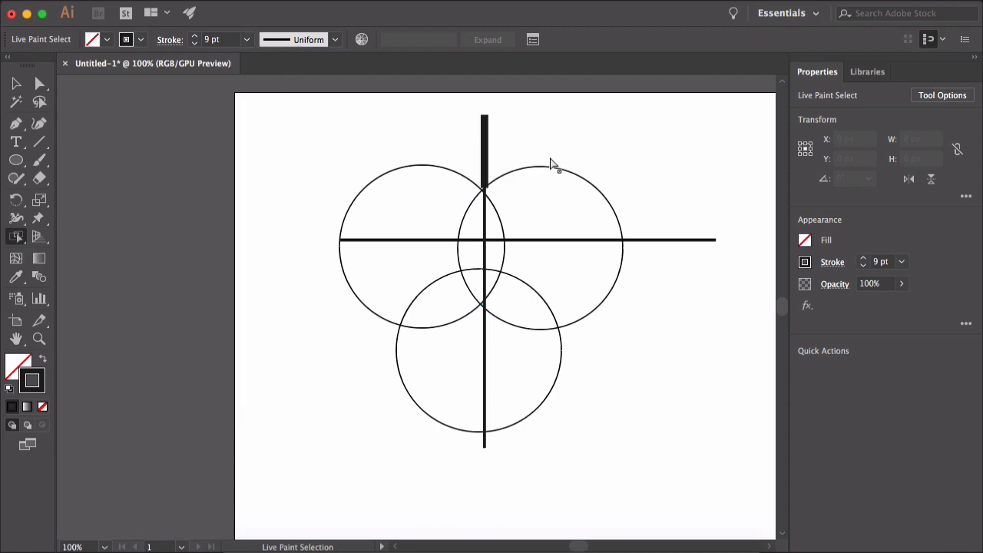
- Delete the left circle's arc just below the horizontal line, the right circle's arc inside the bottom circle, and the bottom circle's lower-right arc
{"action": "left_click", "coordinate": [504, 262]}
{"action": "key", "text": "Delete"}
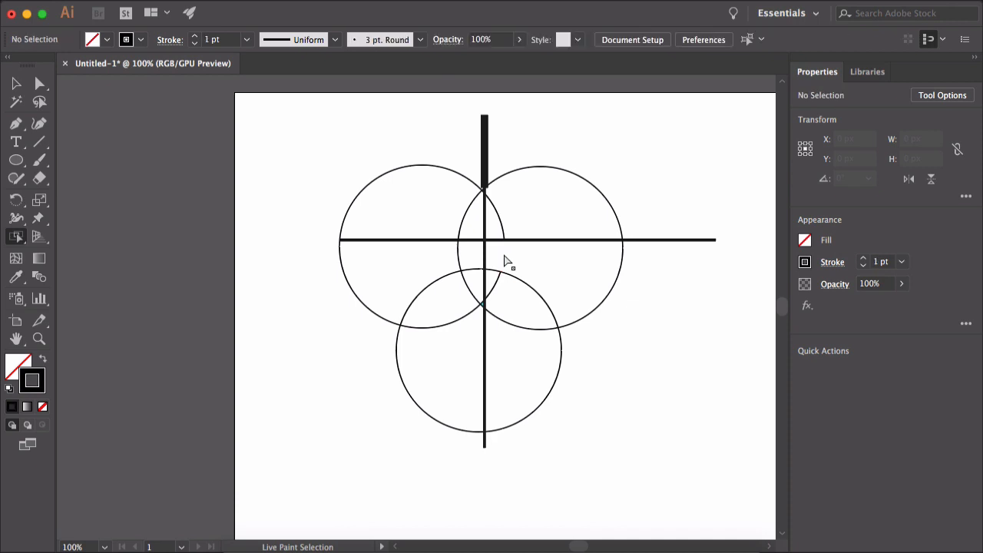
{"action": "left_click", "coordinate": [512, 328]}
{"action": "key", "text": "Delete"}
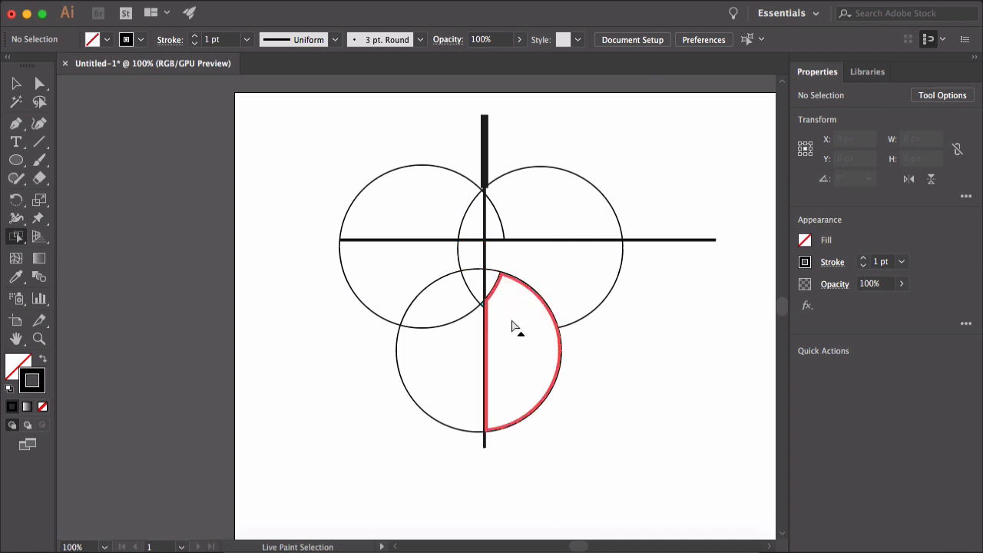
{"action": "left_click", "coordinate": [541, 414]}
{"action": "key", "text": "Delete"}
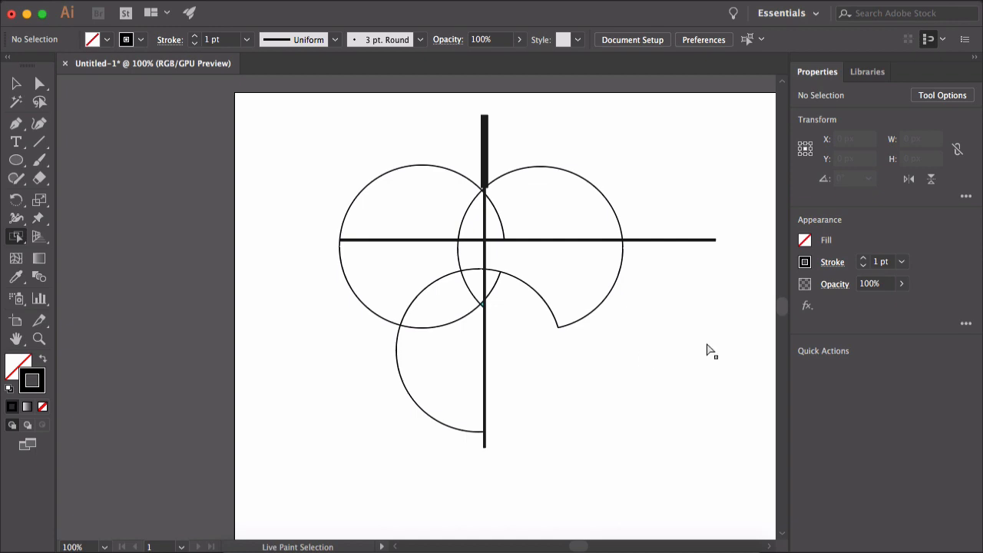